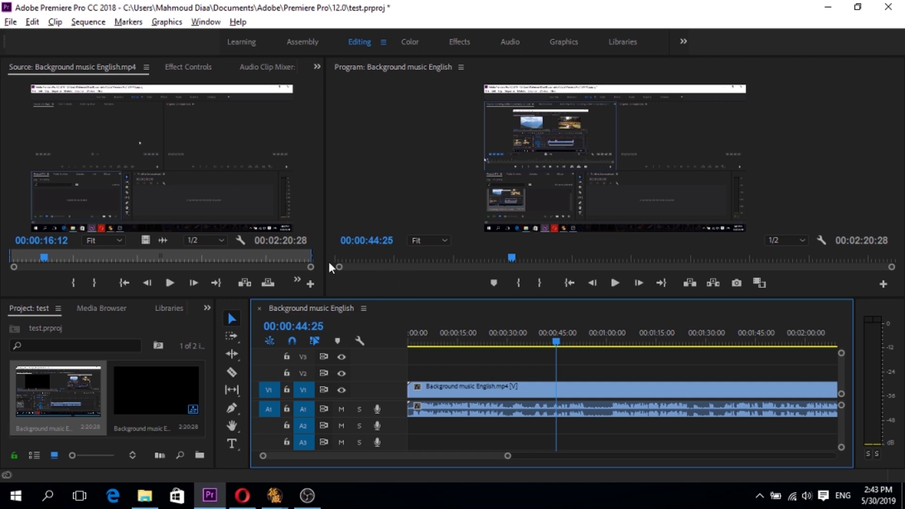
# - Razor-cut the clip at 00:00:44:25 and 00:00:51:24 to isolate the middle piece
pyautogui.click(231, 371)
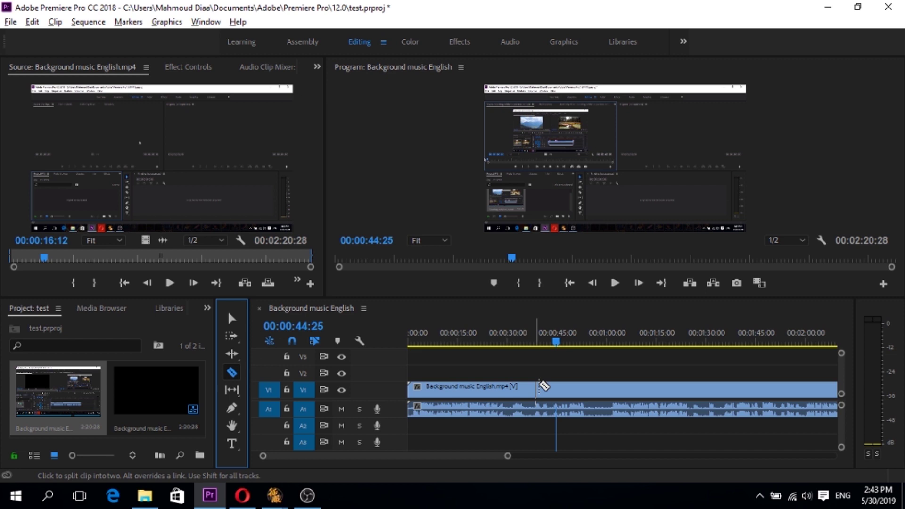
pyautogui.click(557, 387)
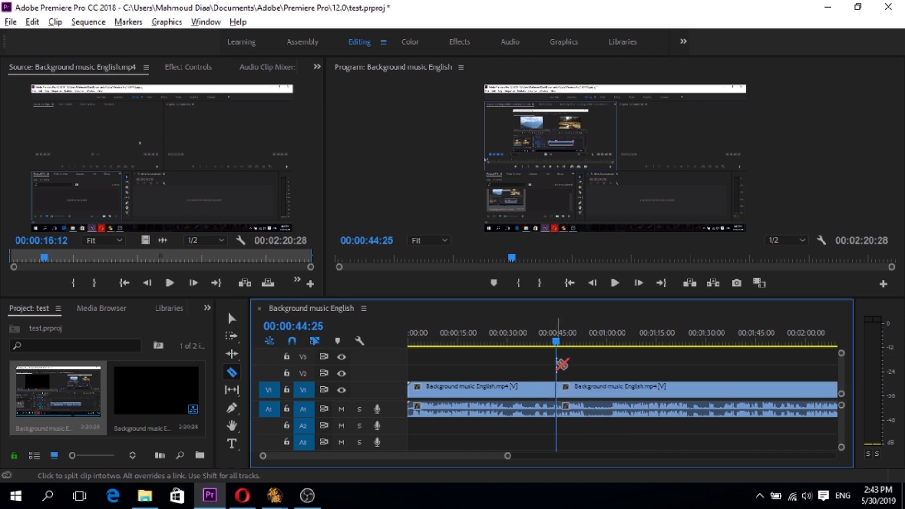
pyautogui.moveTo(560, 344); pyautogui.dragTo(581, 345)
pyautogui.click(579, 385)
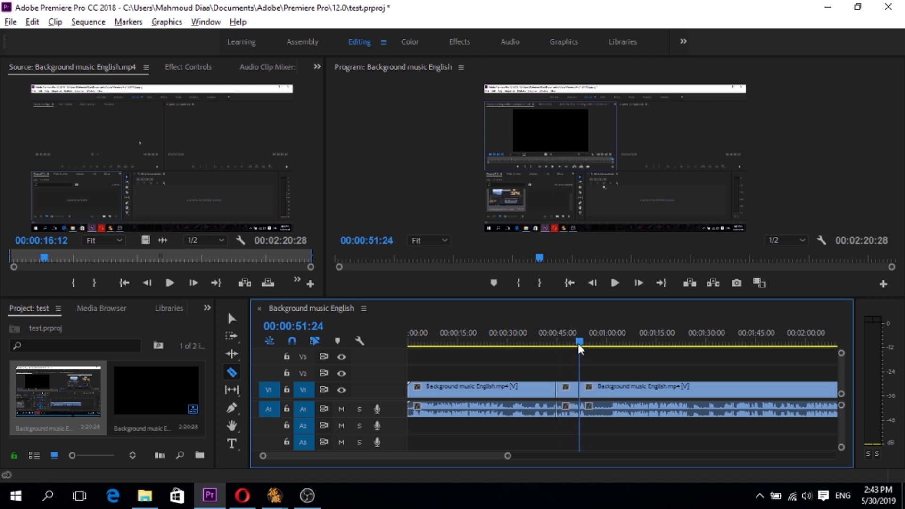
pyautogui.moveTo(581, 344); pyautogui.dragTo(549, 344)
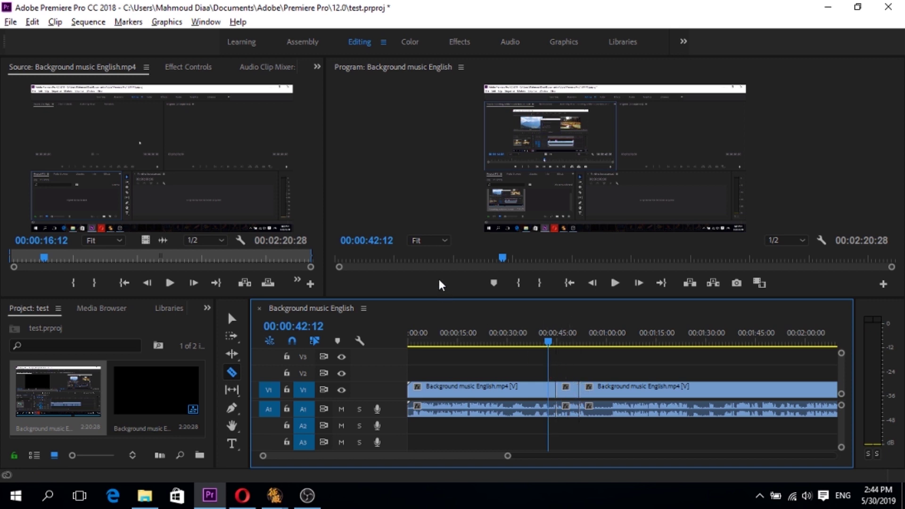
# - Show the Effect Controls panel and select the short middle clip section on V1
pyautogui.click(318, 68)
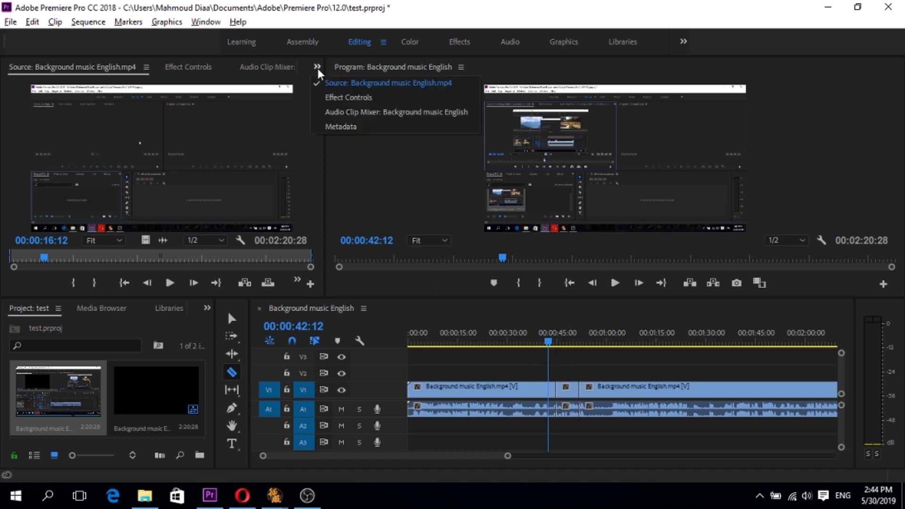
pyautogui.click(330, 93)
pyautogui.moveTo(550, 342); pyautogui.dragTo(561, 342)
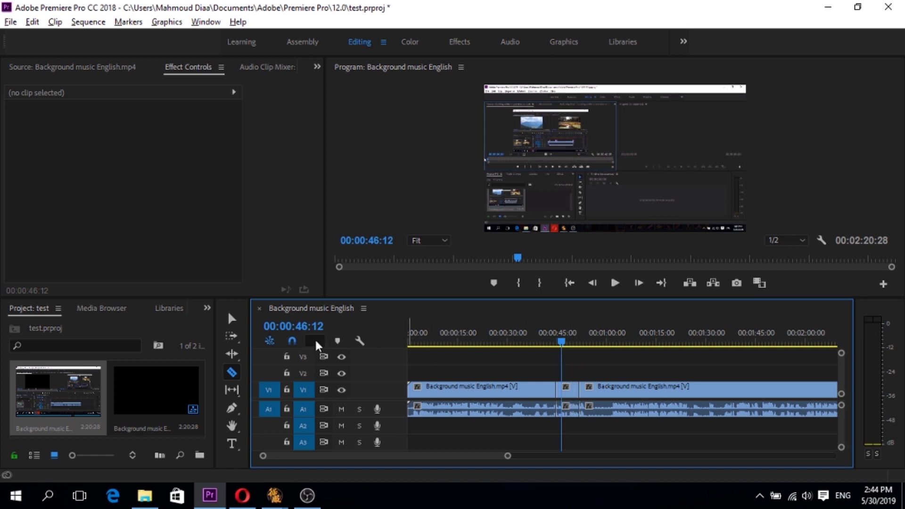
pyautogui.click(231, 319)
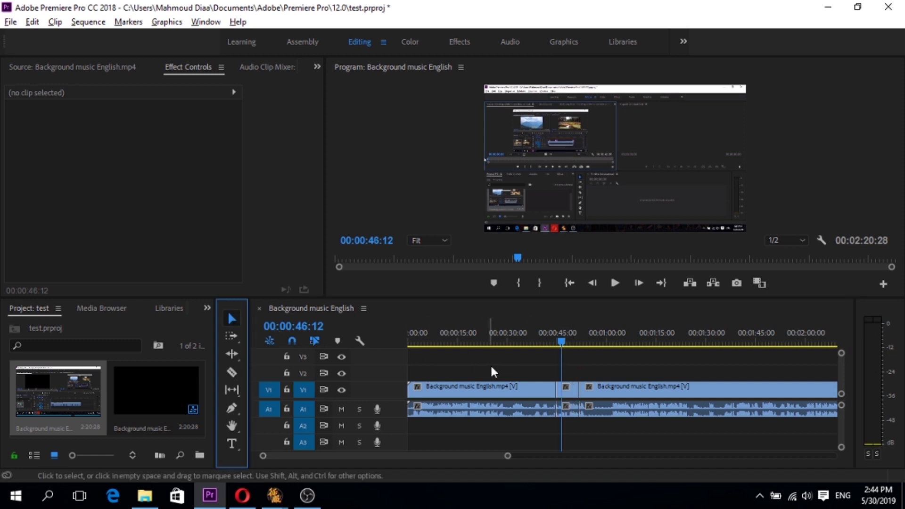
pyautogui.click(572, 390)
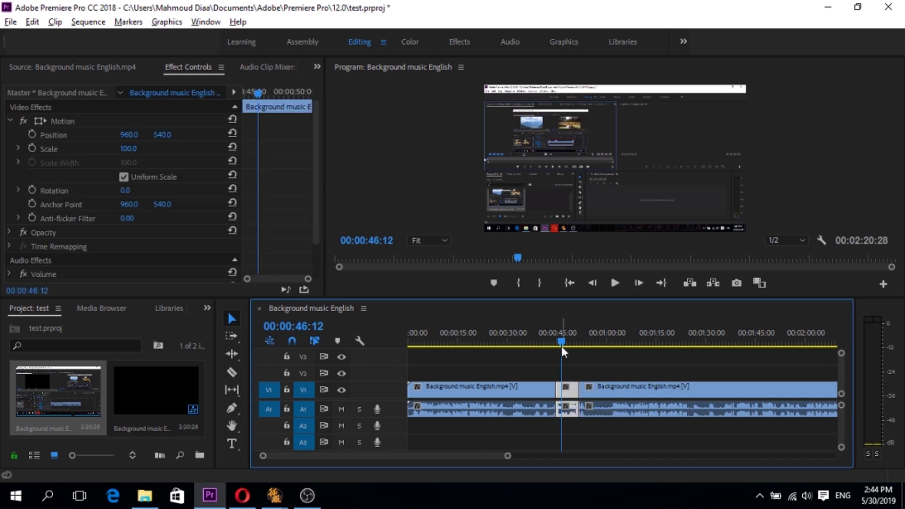
pyautogui.moveTo(563, 343); pyautogui.dragTo(559, 343)
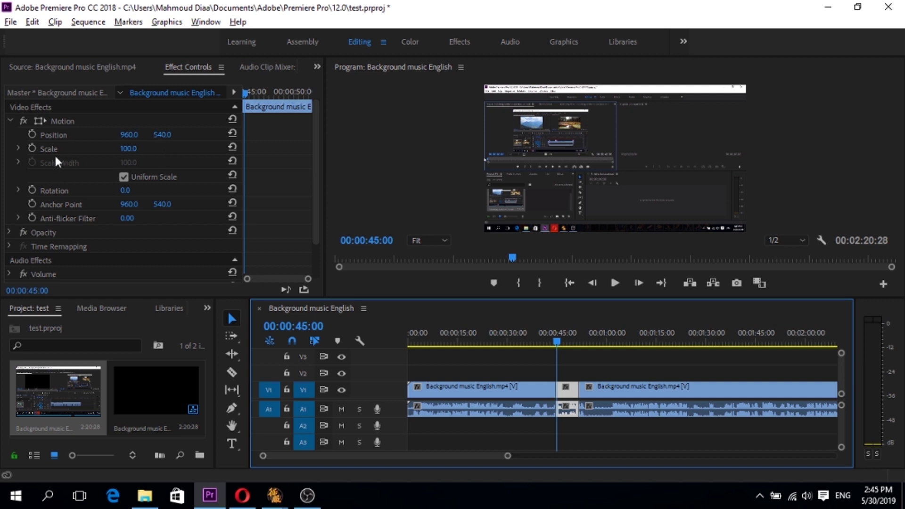
# - Turn on Scale and Position keyframing at 00:00:45:00 for the middle section
pyautogui.click(31, 147)
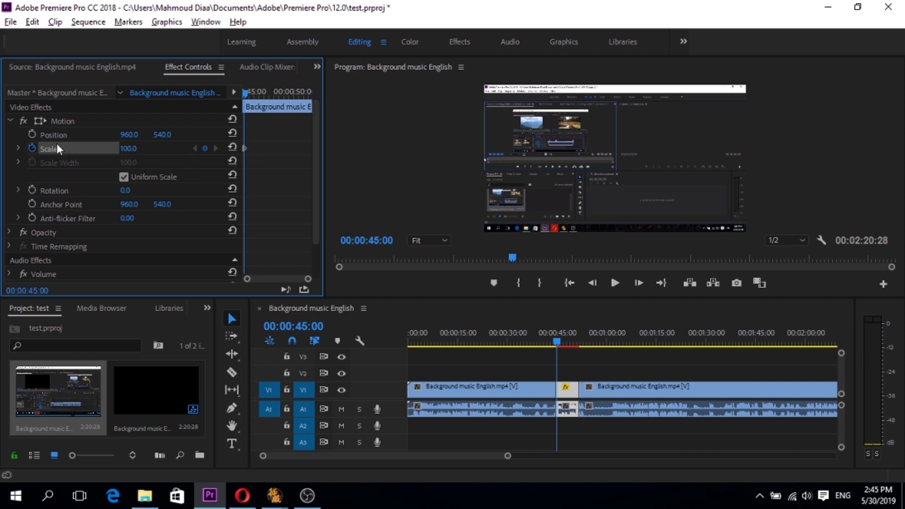
pyautogui.click(33, 134)
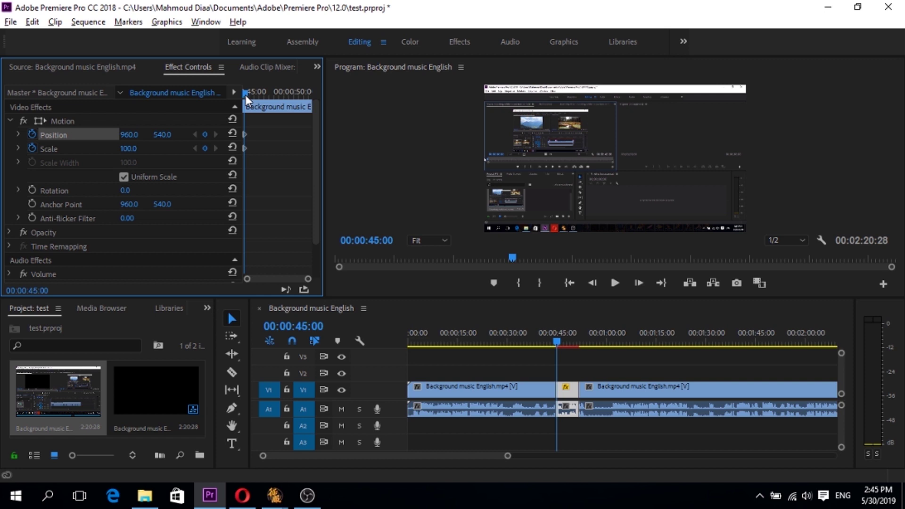
pyautogui.moveTo(246, 95); pyautogui.dragTo(251, 91)
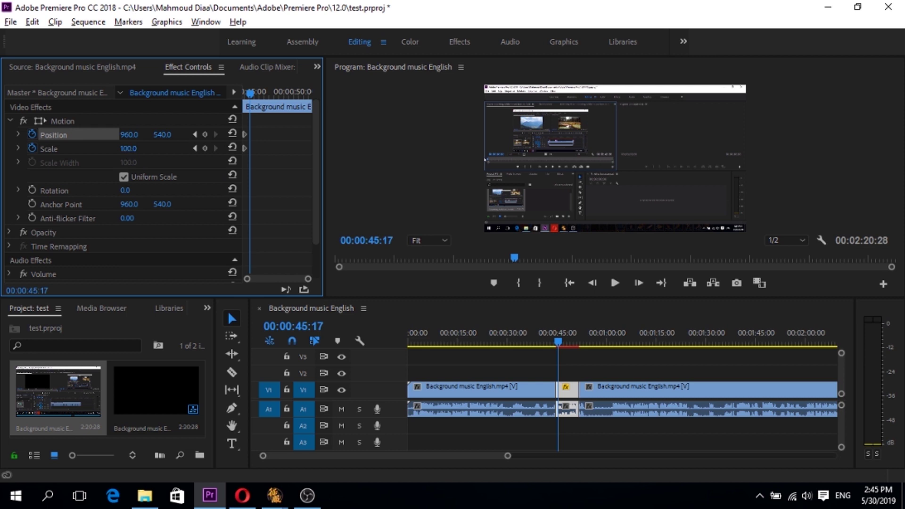
# - Set Scale to 150 and Position X to 1400 at 00:00:45:17 for a zoom-in
pyautogui.moveTo(129, 148)
pyautogui.mouseDown()
pyautogui.moveTo(152, 148)
pyautogui.moveTo(132, 150)
pyautogui.mouseUp()
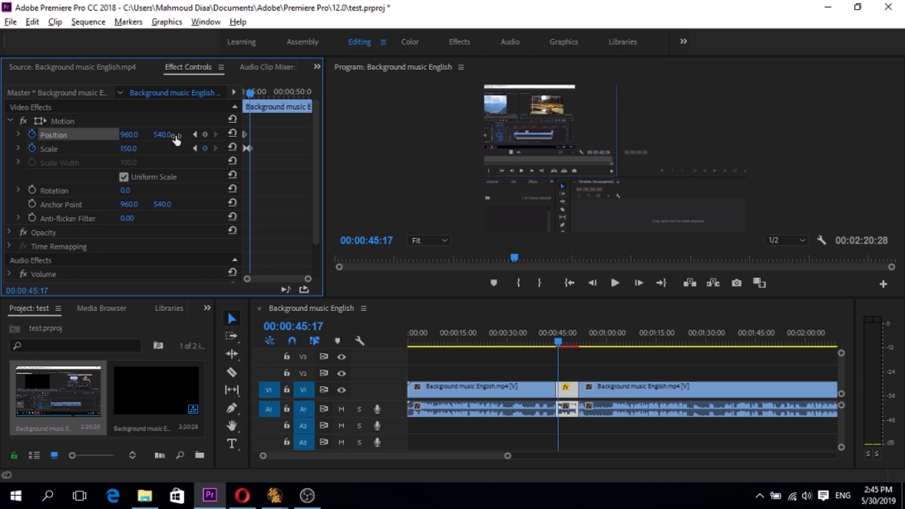
pyautogui.moveTo(129, 134); pyautogui.dragTo(337, 134)
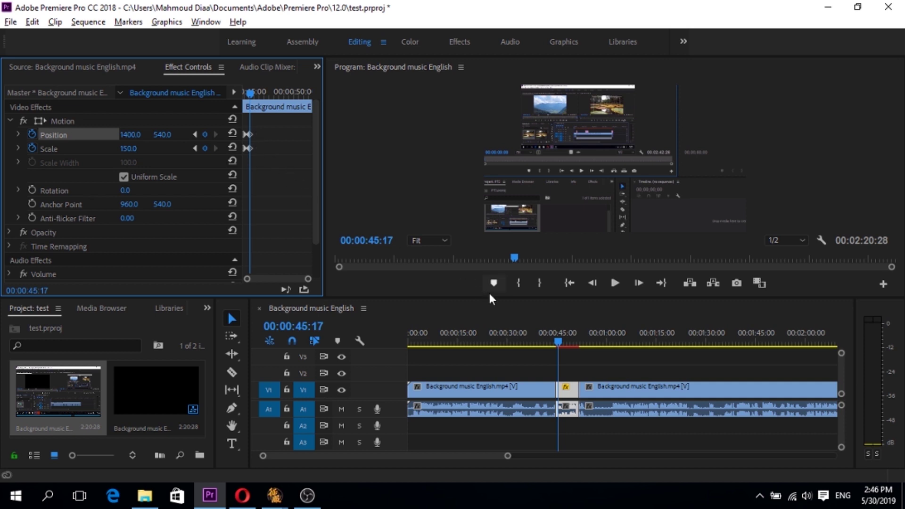
pyautogui.moveTo(557, 339); pyautogui.dragTo(556, 342)
# - Preview the zoom-in, then select the second Position and Scale keyframes to shift later
pyautogui.press('space')
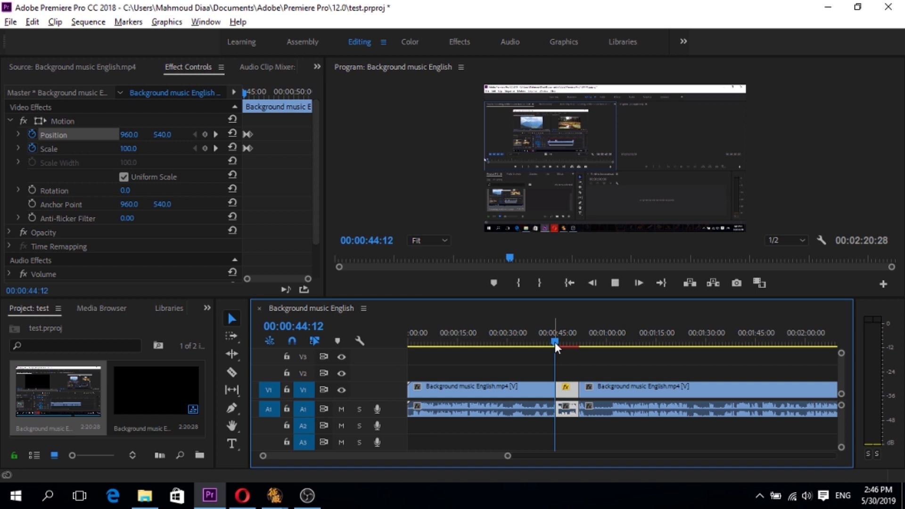
pyautogui.moveTo(555, 342); pyautogui.dragTo(552, 342)
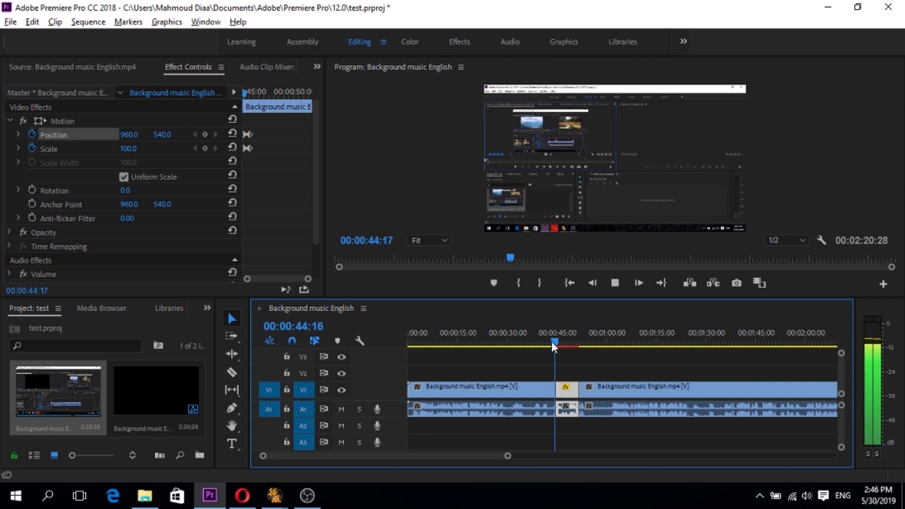
pyautogui.press('space')
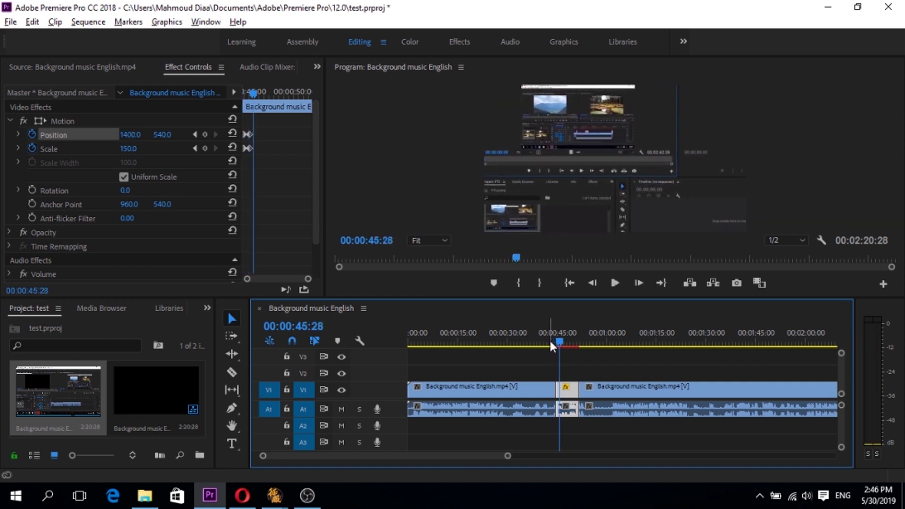
pyautogui.moveTo(253, 94); pyautogui.dragTo(271, 93)
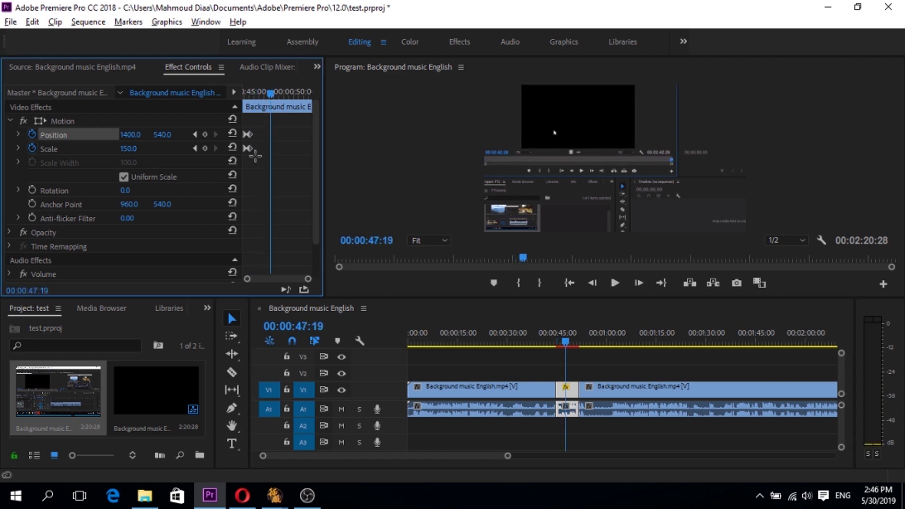
pyautogui.moveTo(254, 154)
pyautogui.mouseDown()
pyautogui.moveTo(249, 122)
pyautogui.moveTo(259, 140)
pyautogui.mouseUp()
pyautogui.moveTo(258, 135); pyautogui.dragTo(259, 132)
pyautogui.moveTo(270, 95); pyautogui.dragTo(218, 95)
pyautogui.press('space')
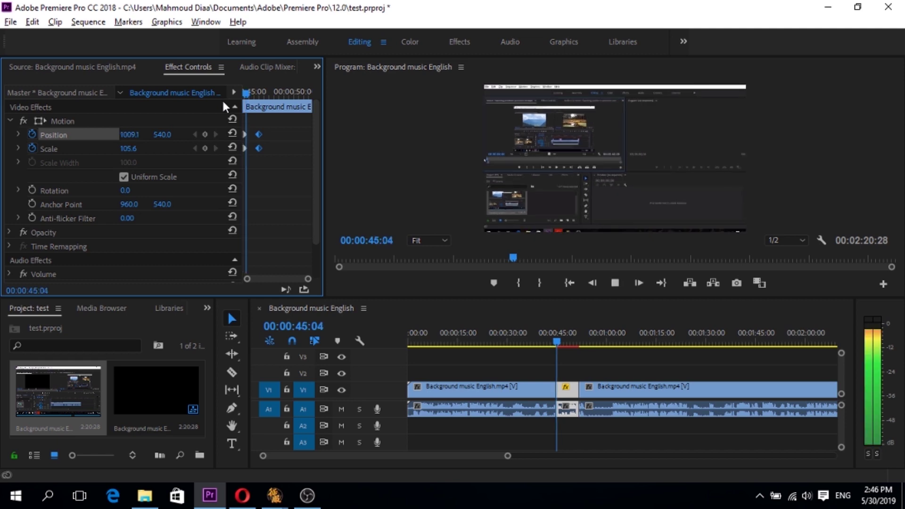
pyautogui.press('space')
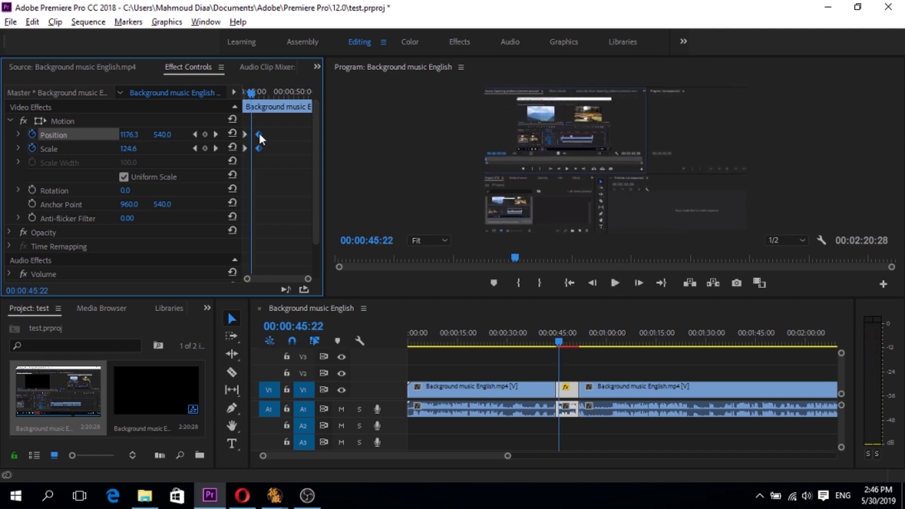
pyautogui.click(554, 342)
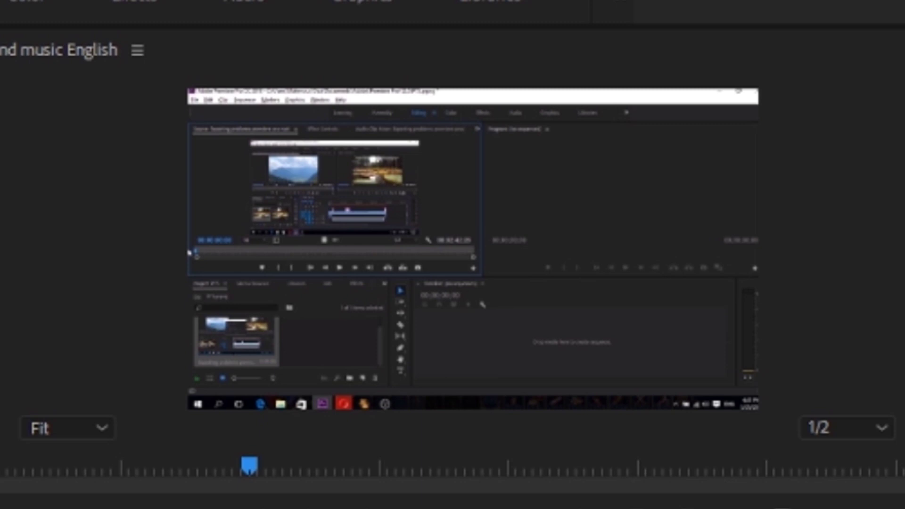
pyautogui.press('space')
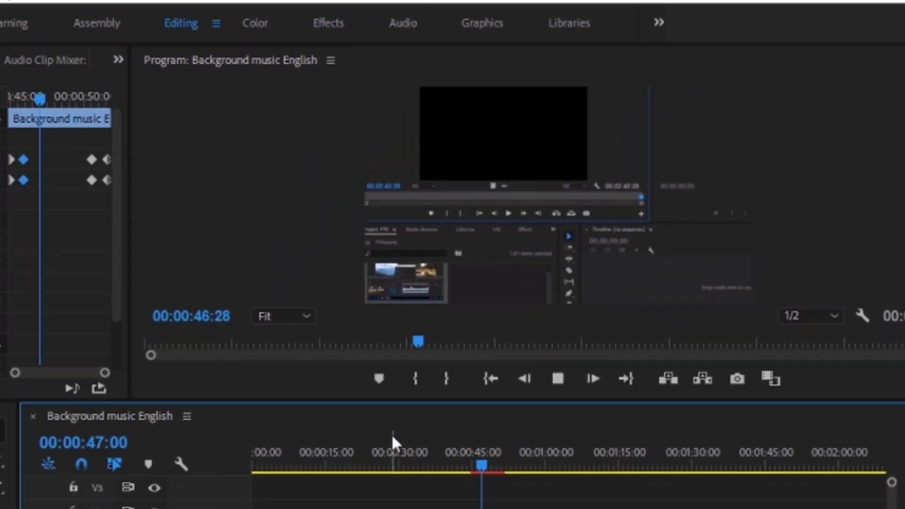
pyautogui.press('space')
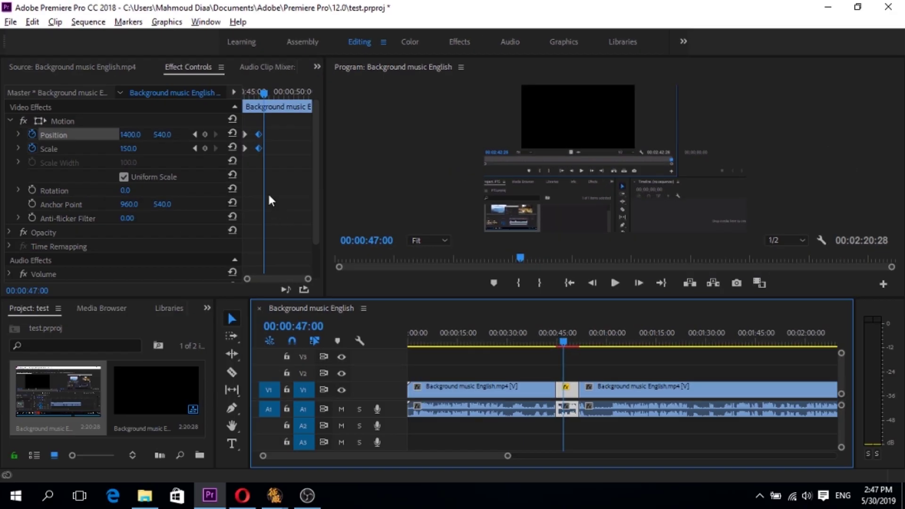
# - Paste the 150-zoom Position and Scale keyframes at 00:00:50:18 to hold the zoom
pyautogui.click(250, 166)
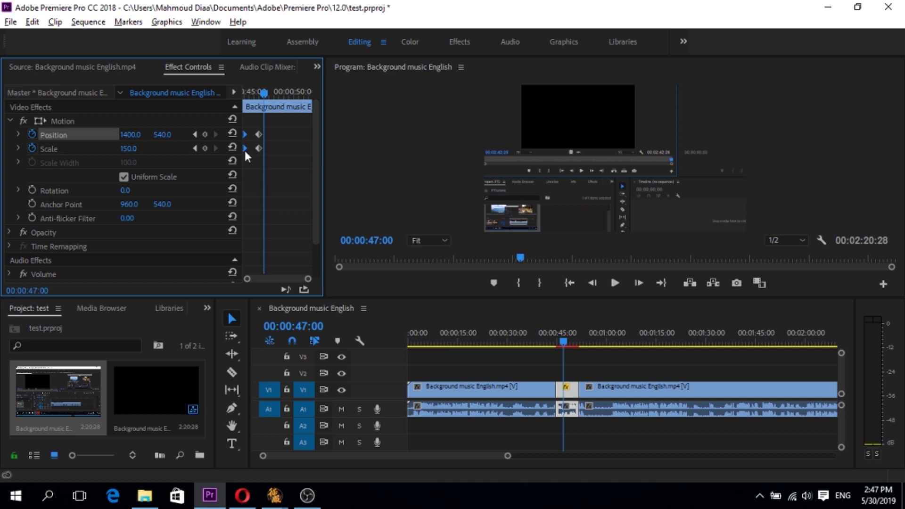
pyautogui.moveTo(265, 93); pyautogui.dragTo(312, 97)
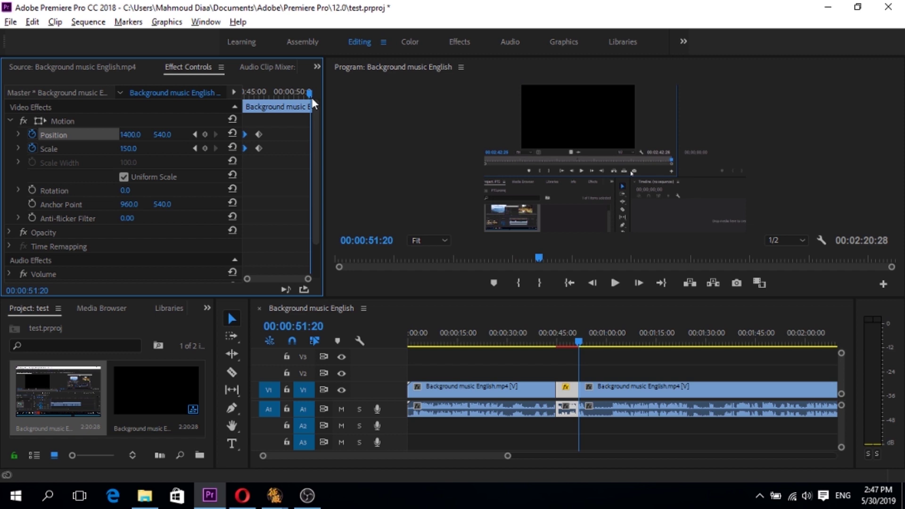
pyautogui.moveTo(274, 154); pyautogui.dragTo(254, 125)
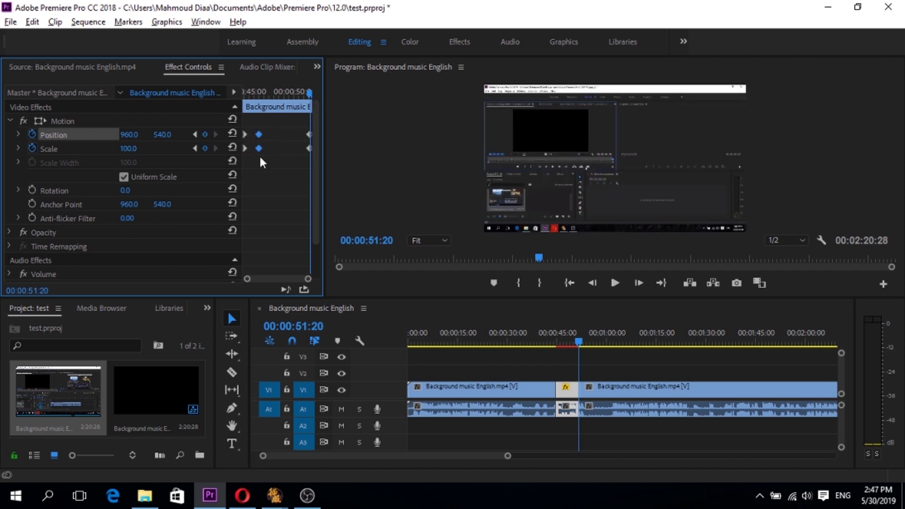
pyautogui.moveTo(309, 94); pyautogui.dragTo(298, 97)
pyautogui.hotkey('ctrl', 'v')
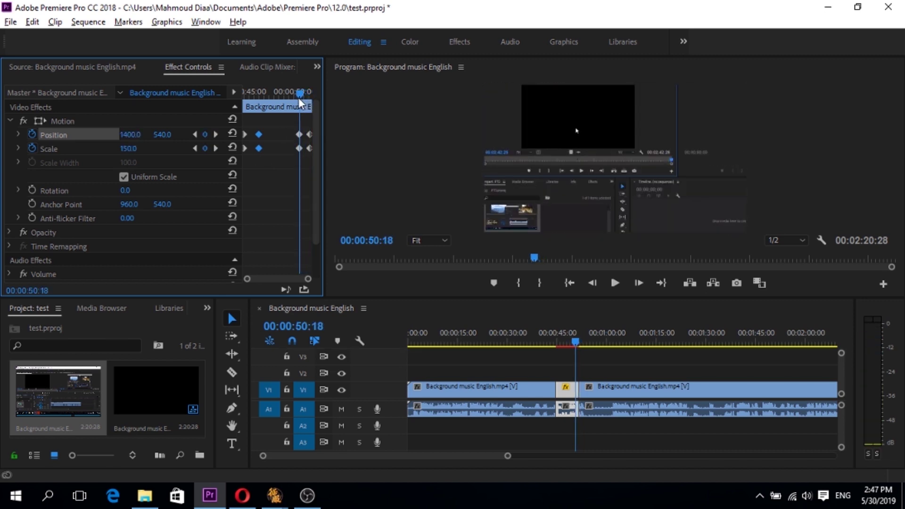
pyautogui.moveTo(264, 144); pyautogui.dragTo(253, 136)
pyautogui.moveTo(299, 95); pyautogui.dragTo(205, 106)
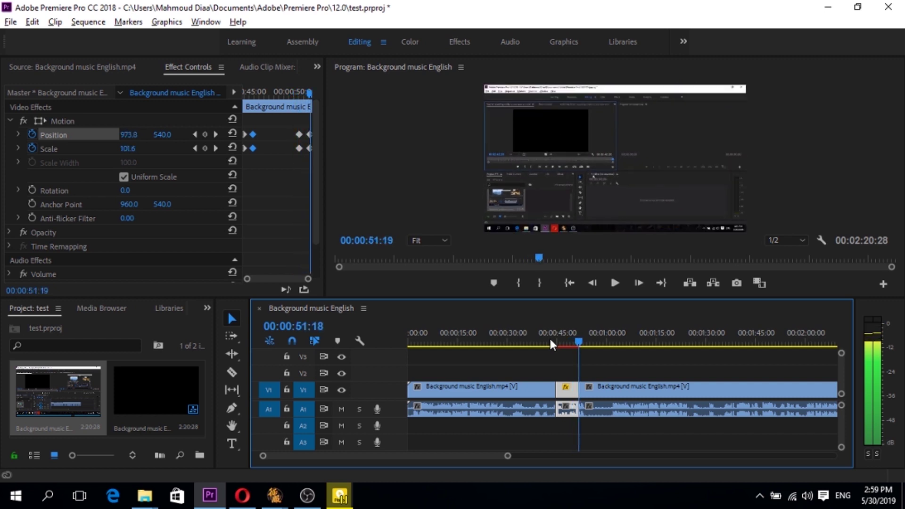
pyautogui.click(206, 109)
pyautogui.press('space')
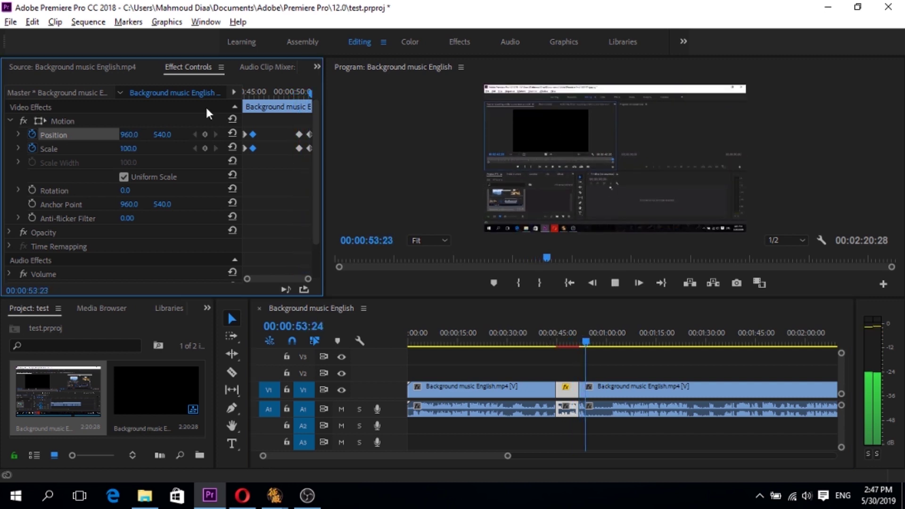